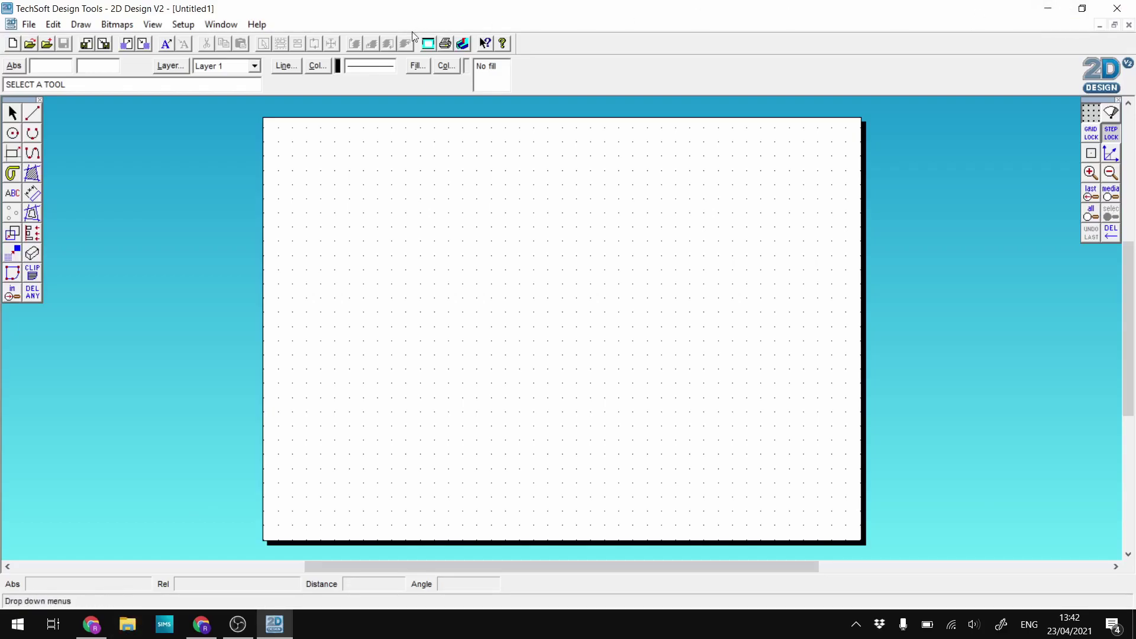
# Attempt to import the scan JPEG from the Desktop into the blank sheet
pyautogui.click(89, 44)
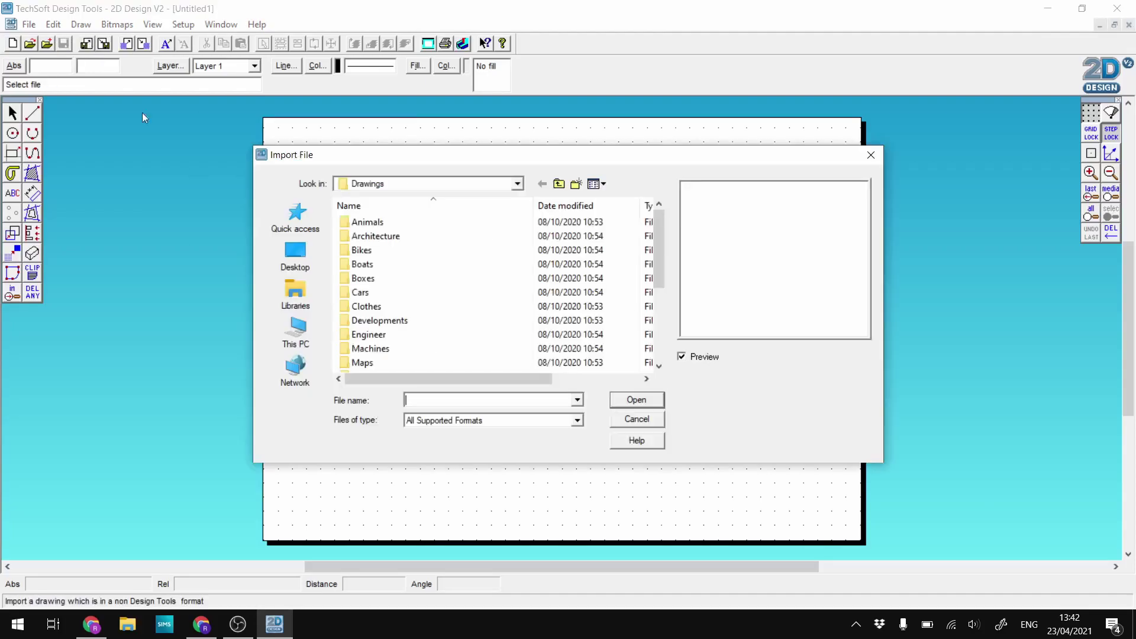
pyautogui.click(302, 249)
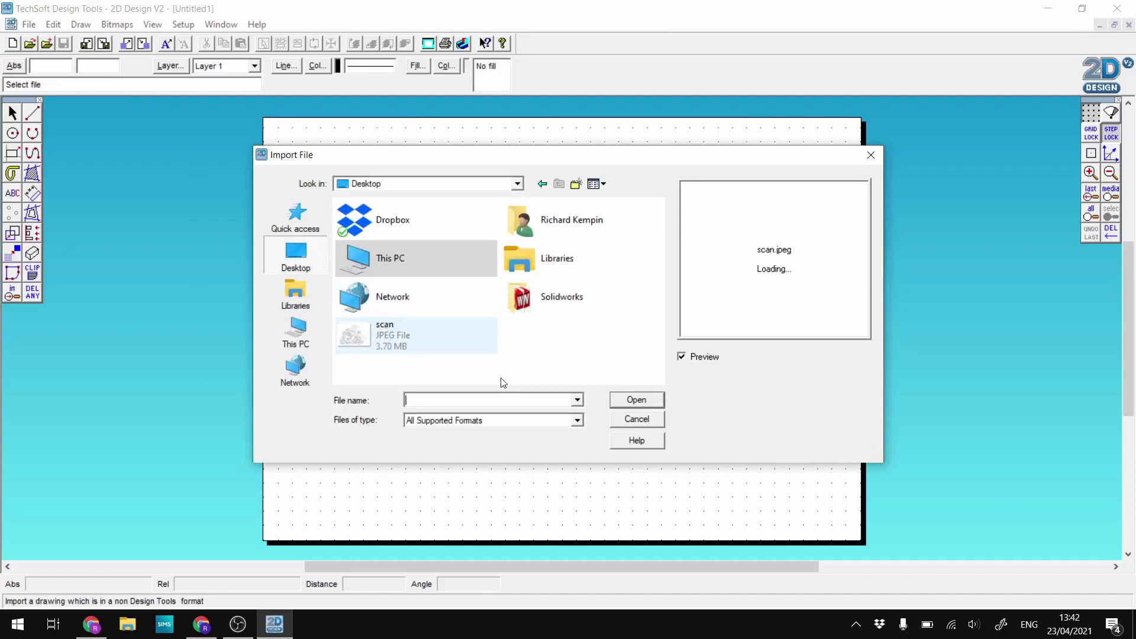
pyautogui.click(634, 399)
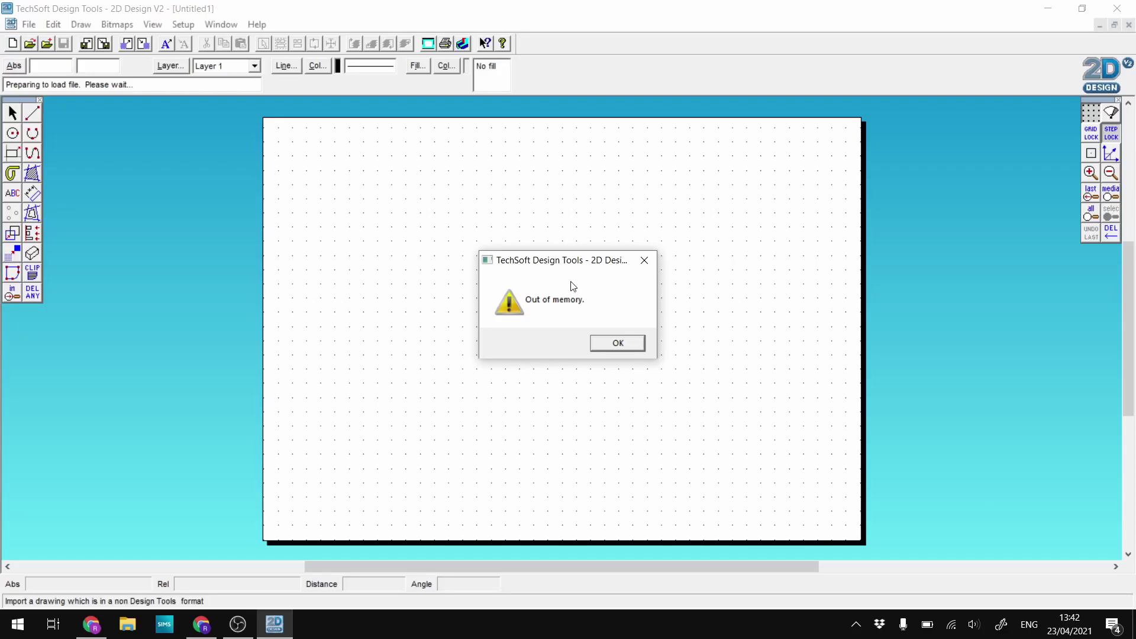
pyautogui.click(613, 342)
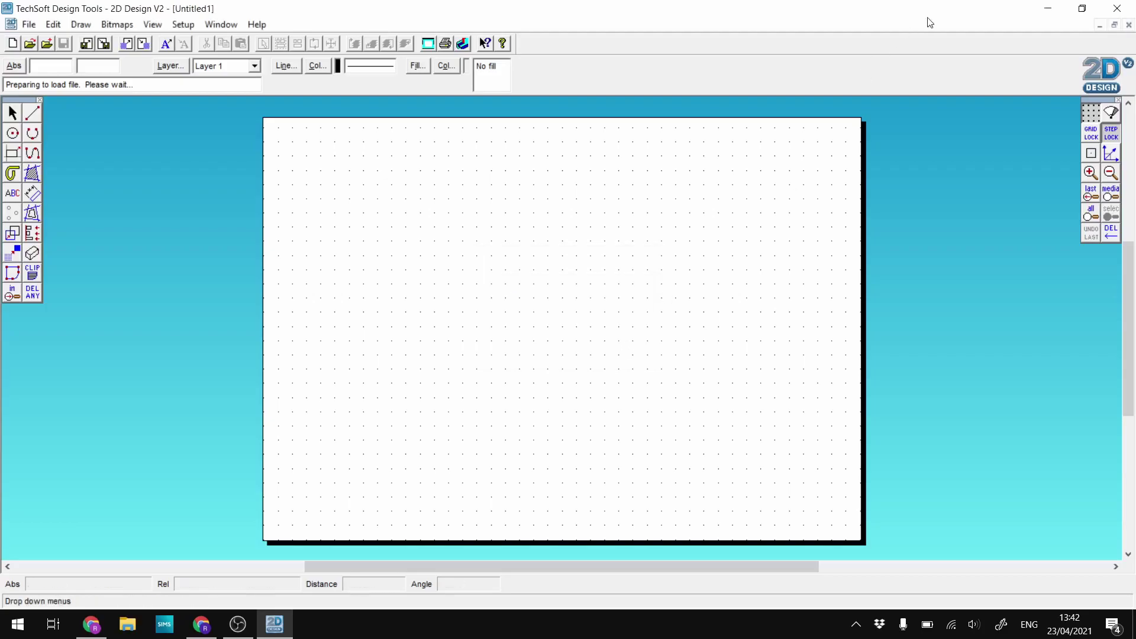
pyautogui.click(1038, 8)
pyautogui.doubleClick(89, 393)
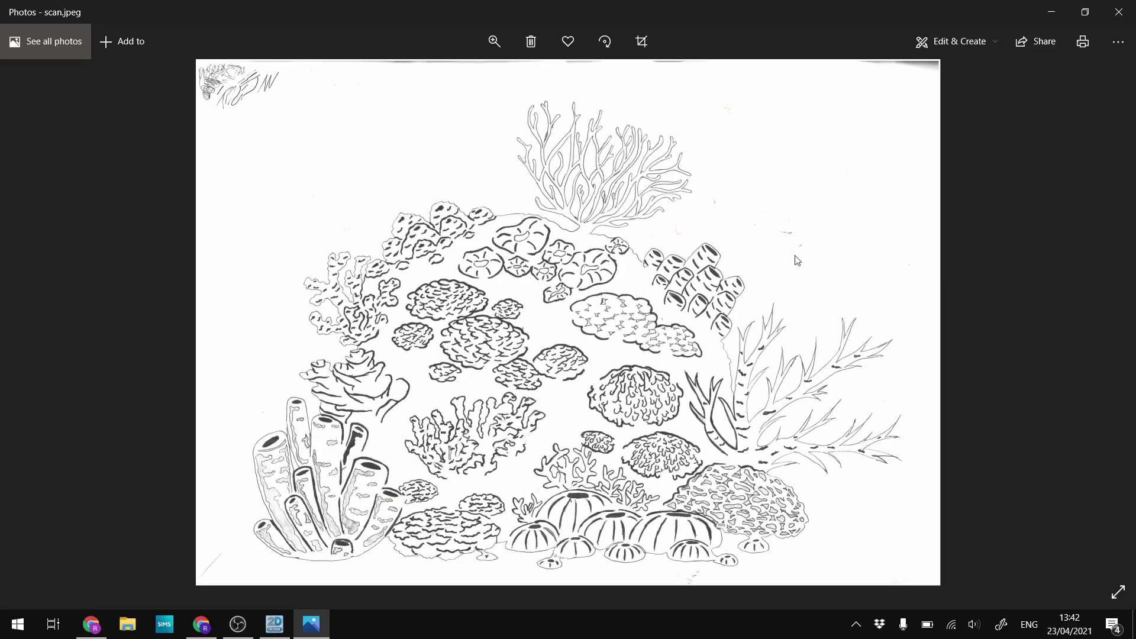
pyautogui.click(1116, 21)
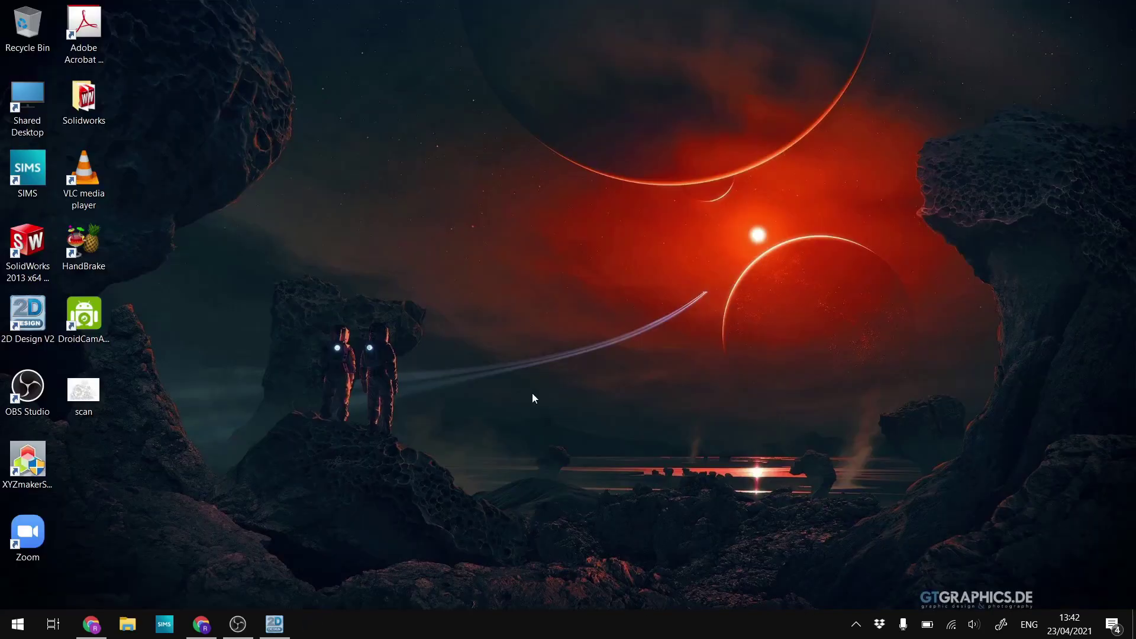
pyautogui.click(275, 626)
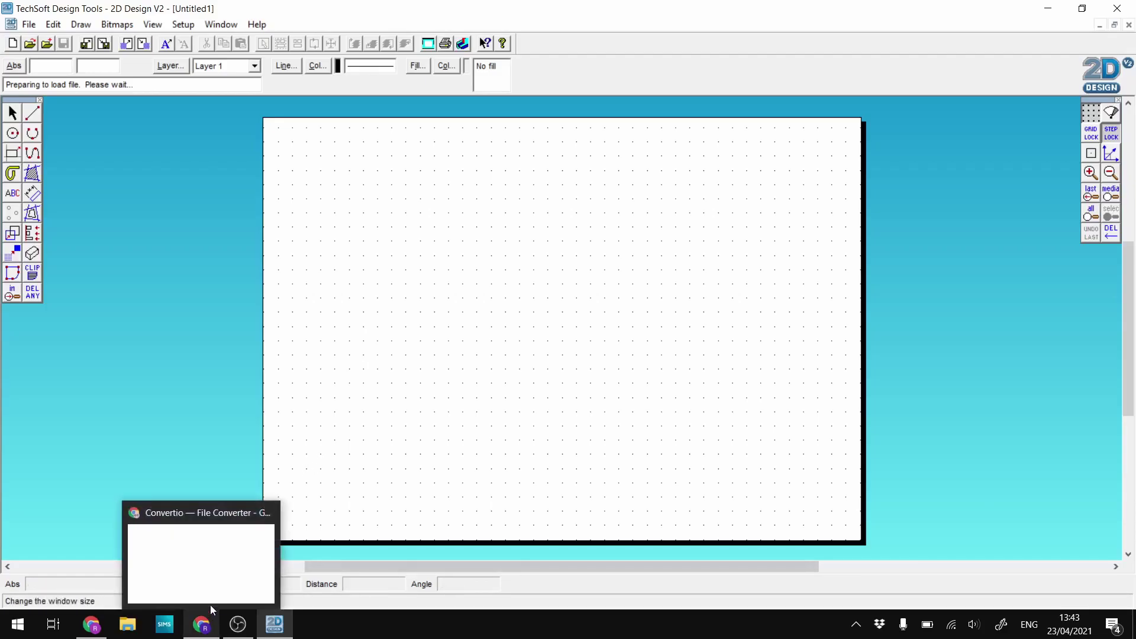
# Upload scan.jpeg to the Convertio converter in Chrome
pyautogui.click(208, 626)
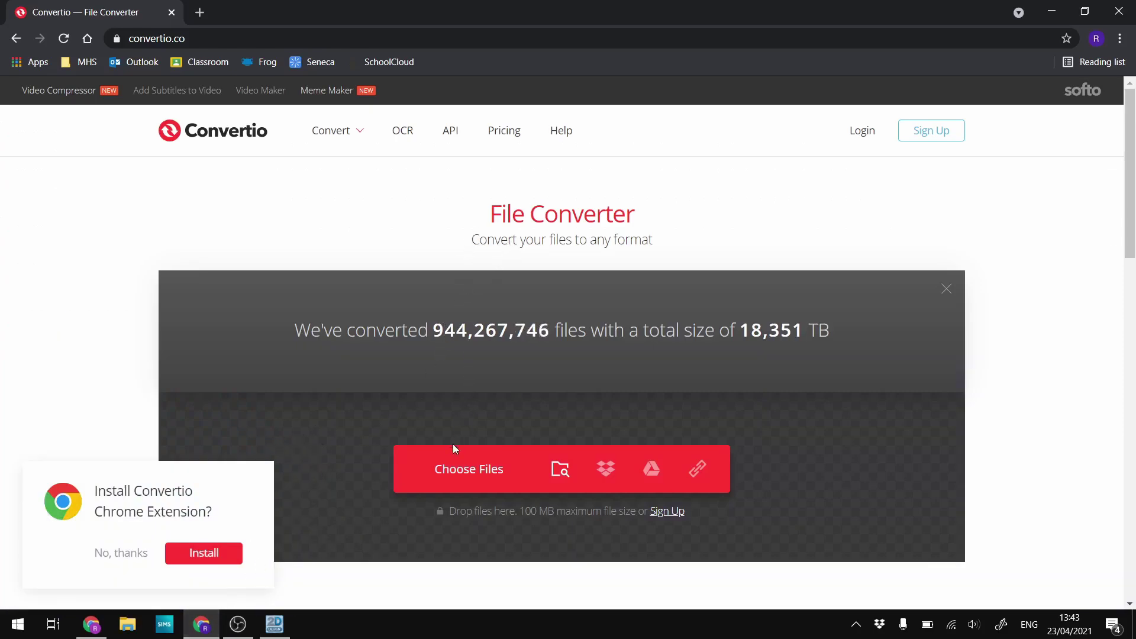
pyautogui.click(471, 470)
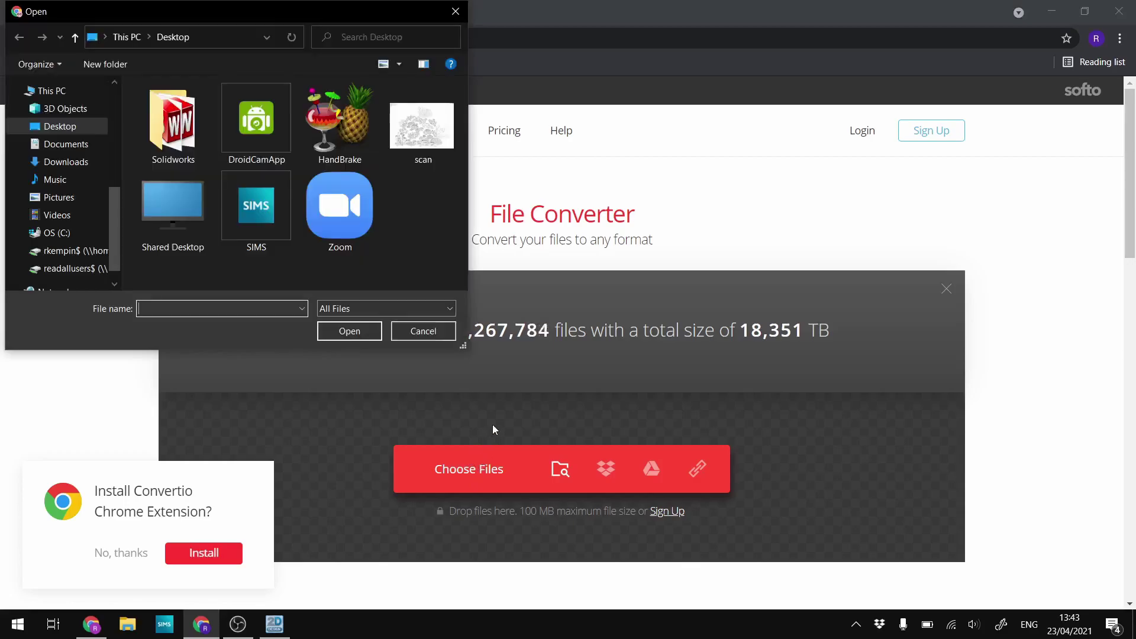
pyautogui.doubleClick(424, 142)
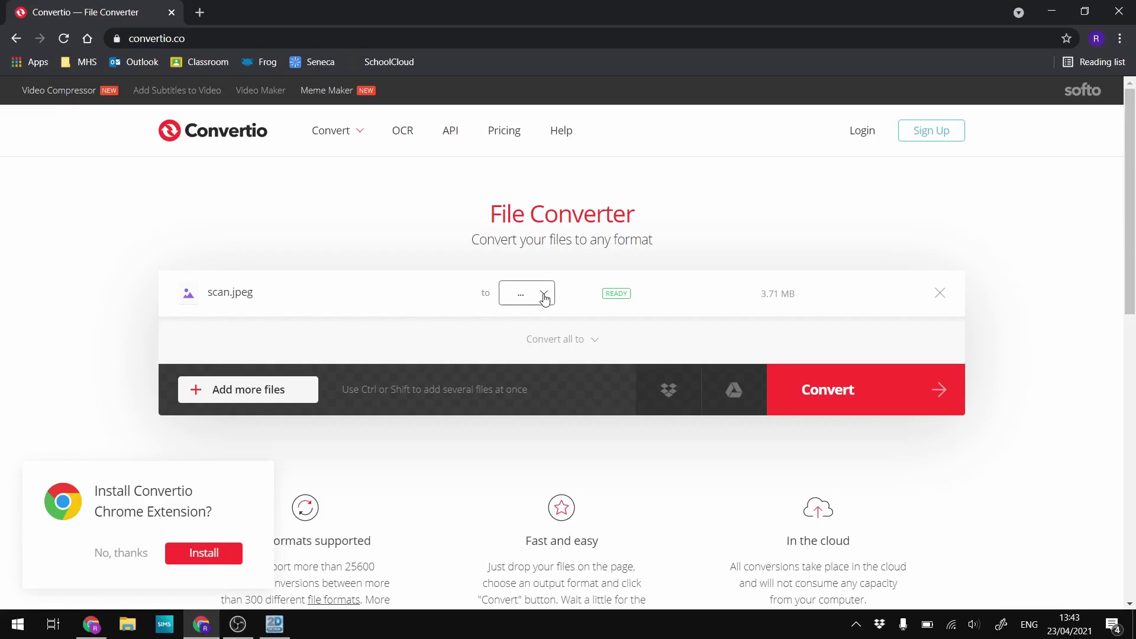
# Convert scan.jpeg to the CAD DXF format
pyautogui.click(544, 296)
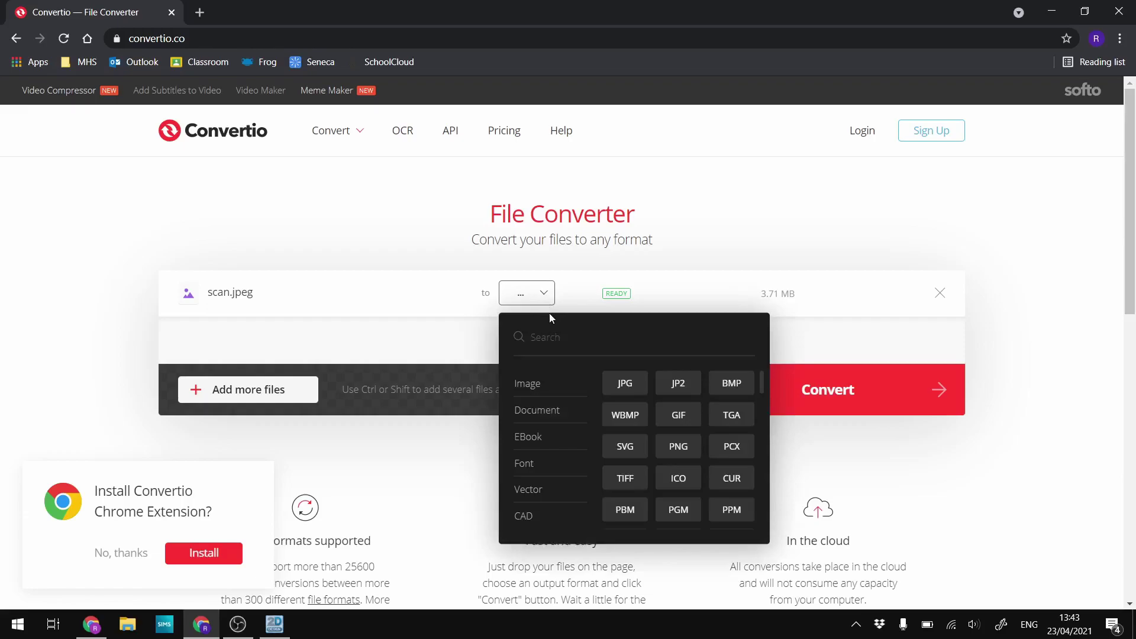
pyautogui.click(524, 521)
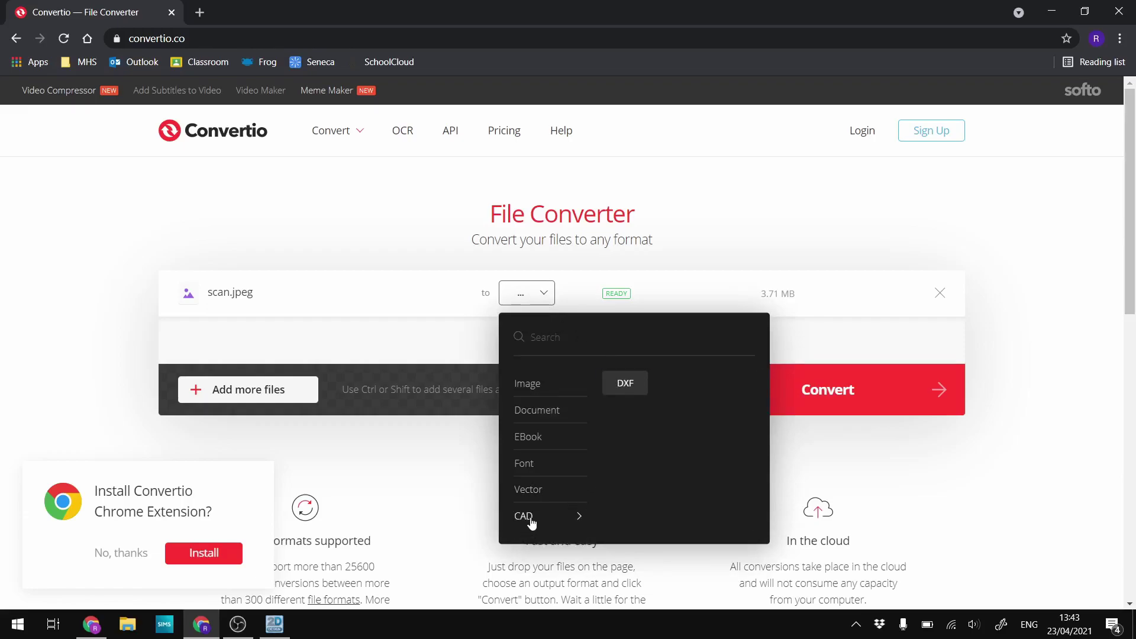
pyautogui.click(627, 384)
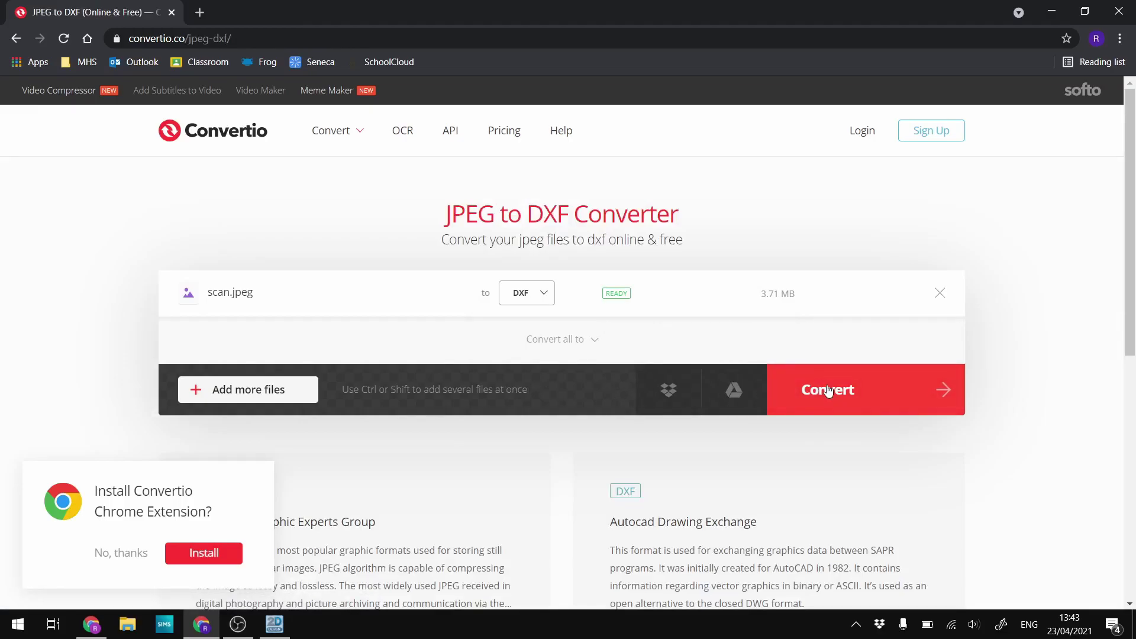
pyautogui.click(828, 391)
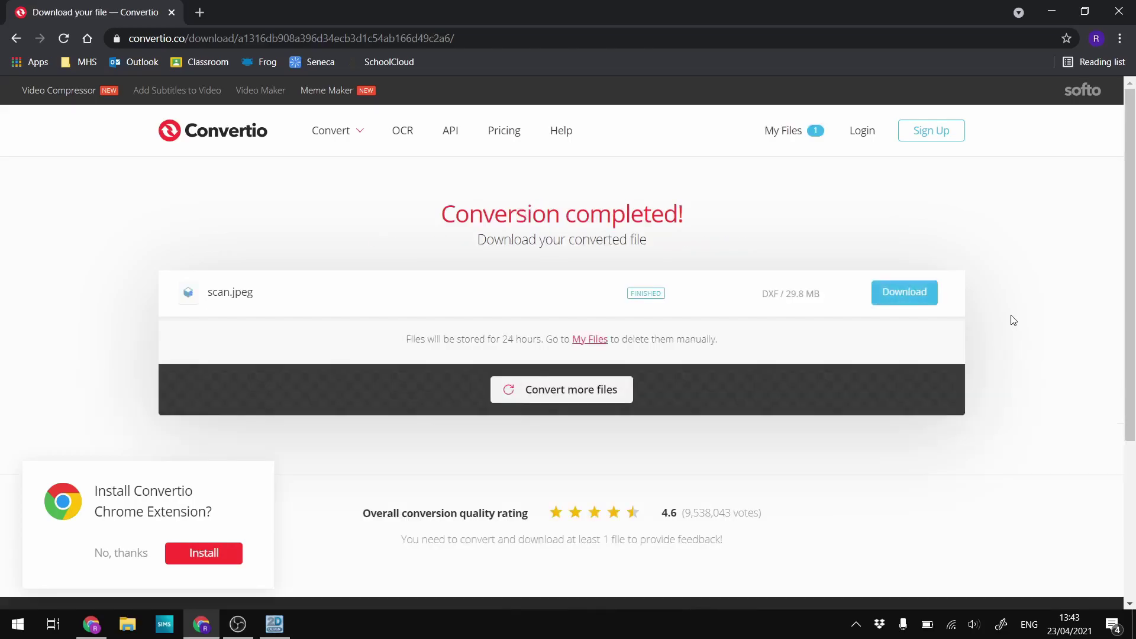
# Download the converted scan.dxf and minimise Chrome to return to 2D Design
pyautogui.click(904, 292)
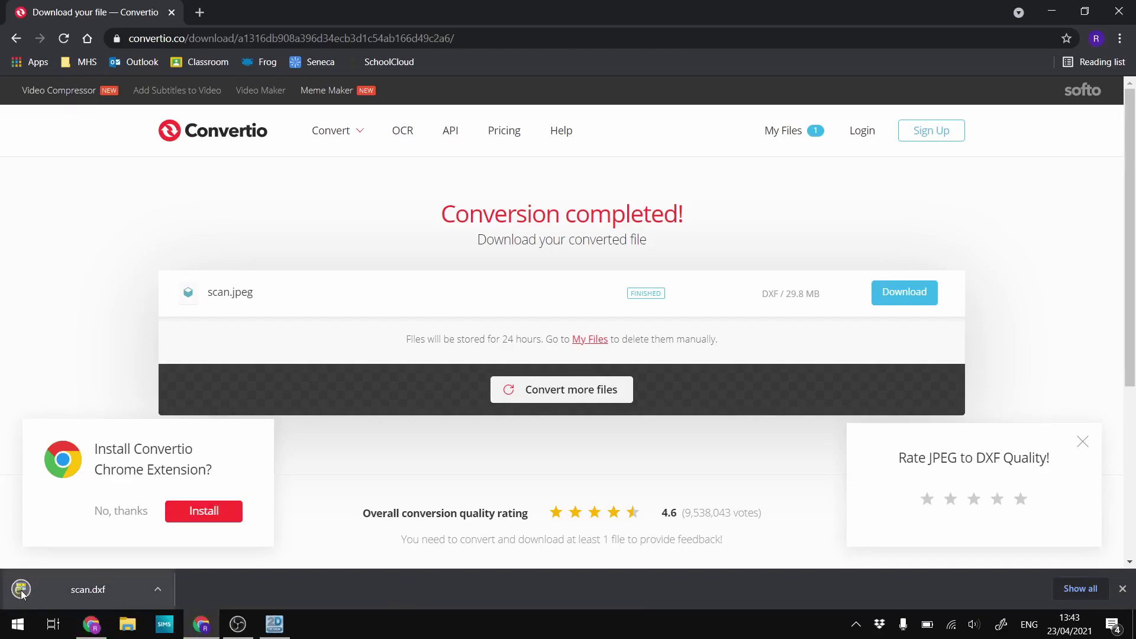
pyautogui.click(1049, 11)
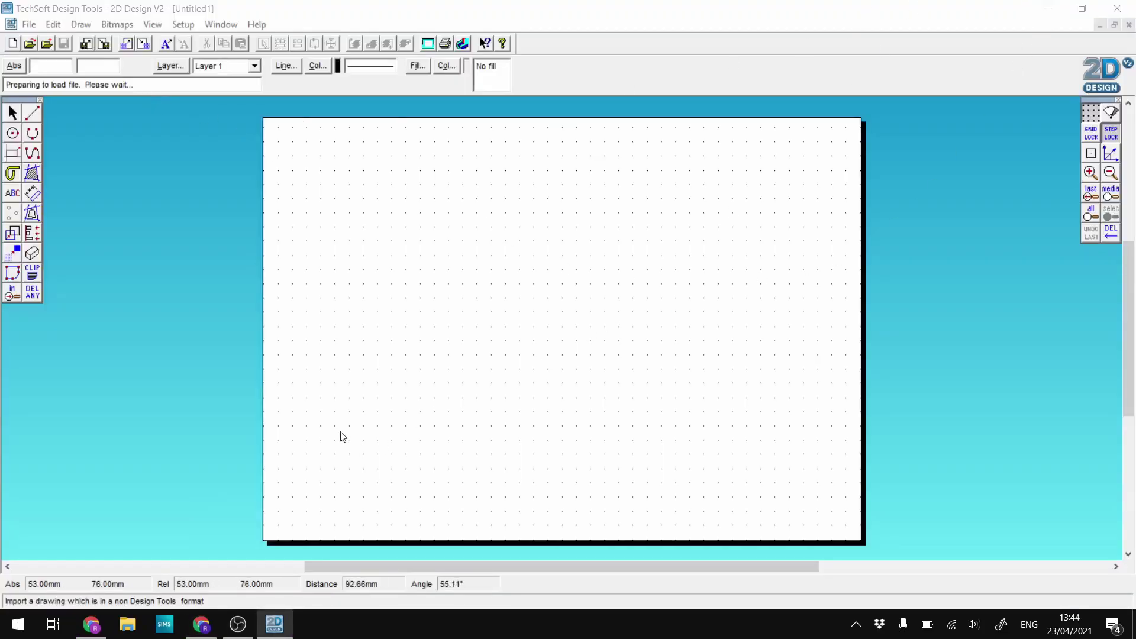
# Move the downloaded scan file from Downloads to the Desktop via File Explorer
pyautogui.click(1049, 9)
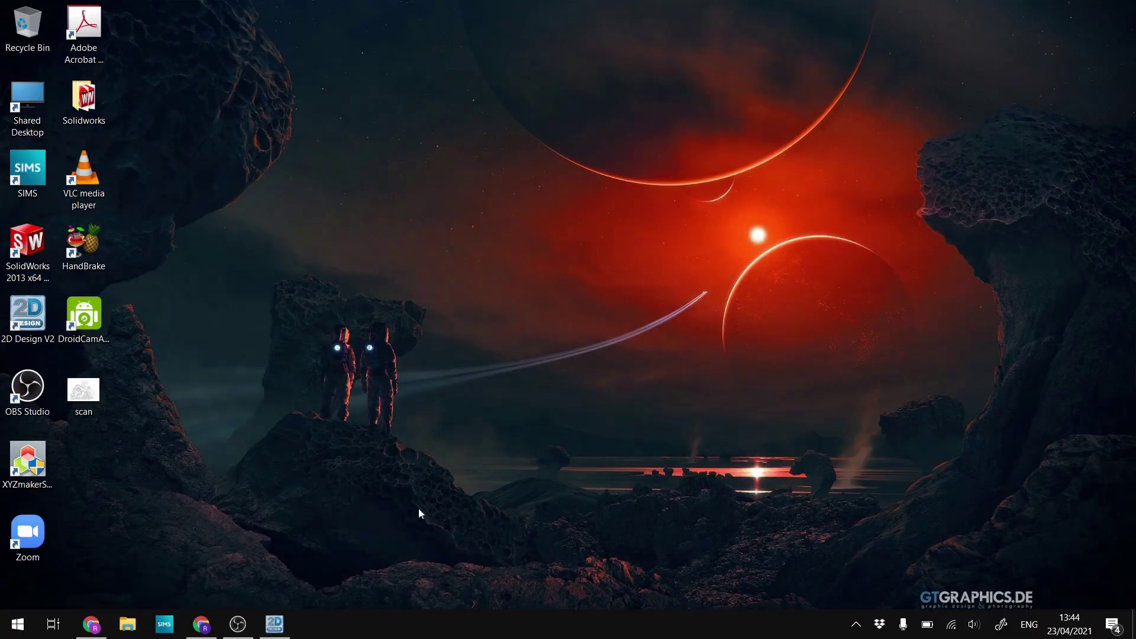
pyautogui.click(126, 626)
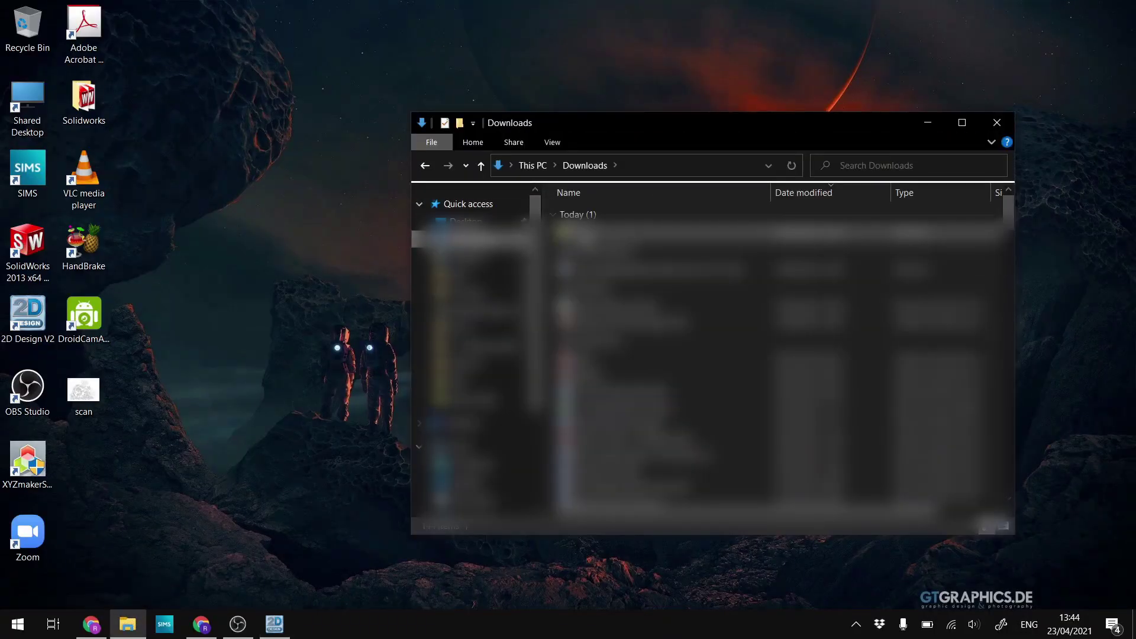
pyautogui.moveTo(592, 232); pyautogui.dragTo(279, 246)
pyautogui.click(997, 123)
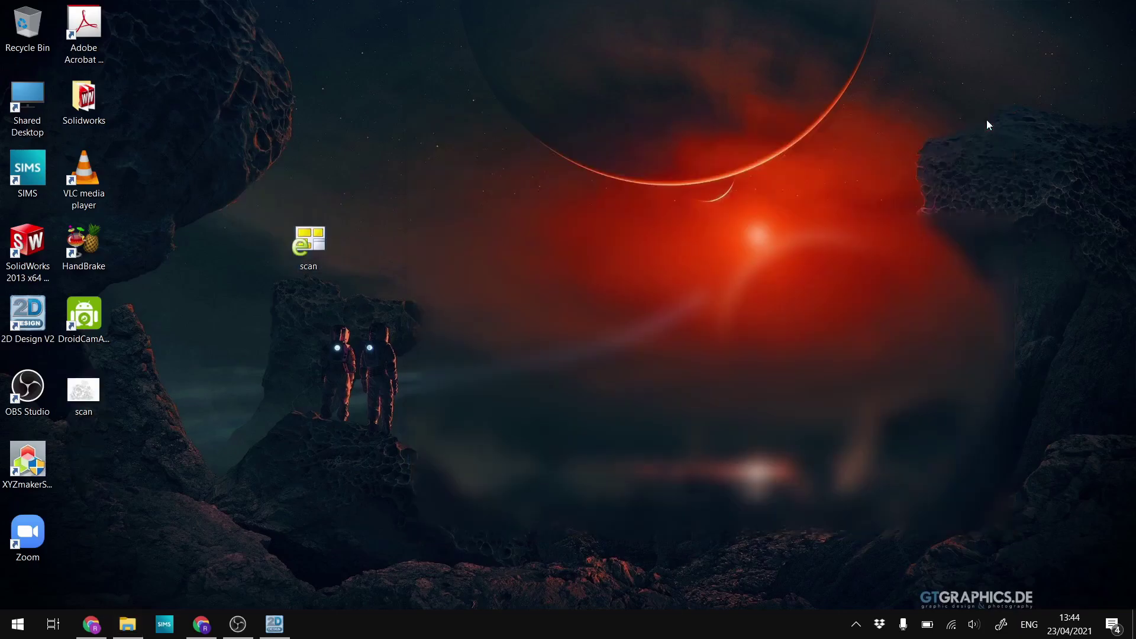
# Import scan.dxf into 2D Design with millimetre units in DXF Import Setup
pyautogui.click(274, 624)
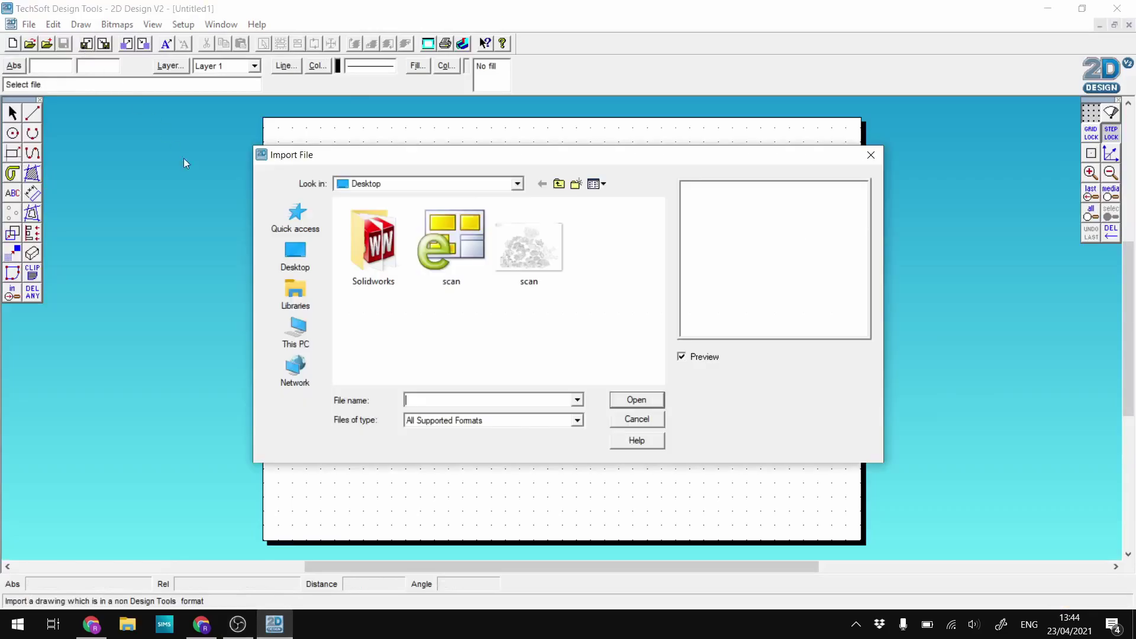
pyautogui.click(450, 247)
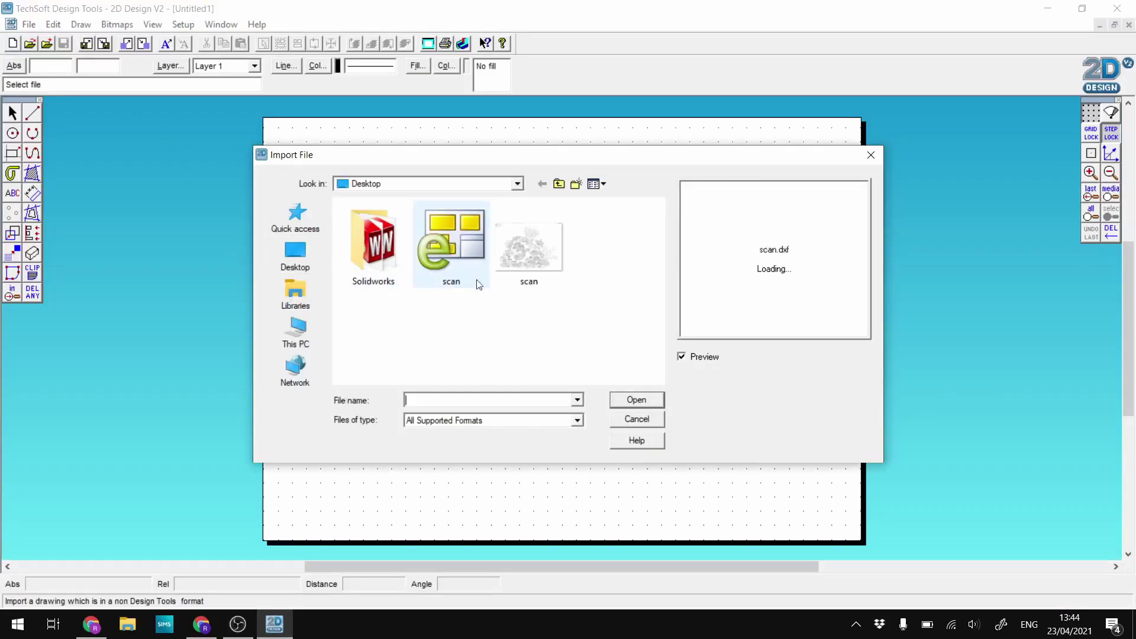
pyautogui.click(634, 400)
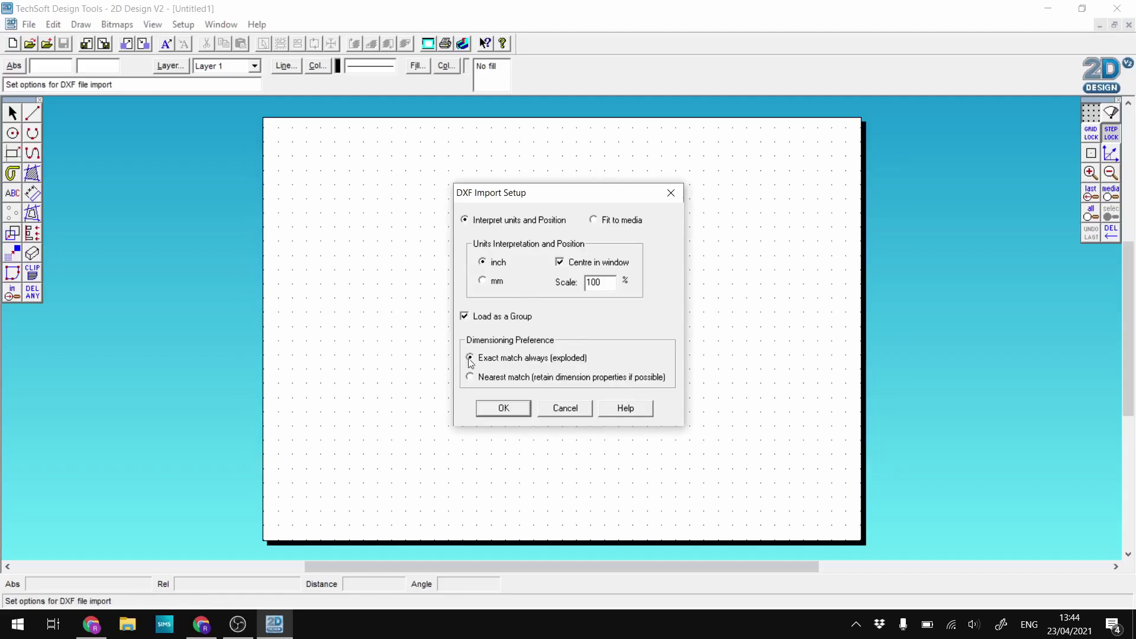
pyautogui.click(487, 283)
pyautogui.click(504, 408)
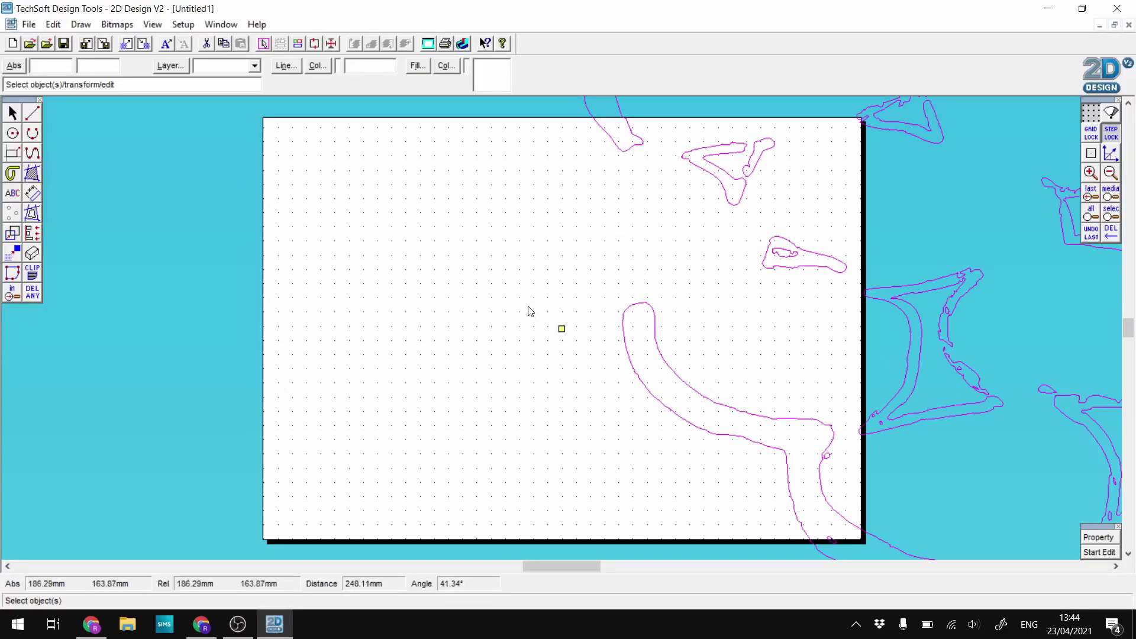
# Zoom to 'all' so the whole coral drawing fits the window
pyautogui.click(1100, 219)
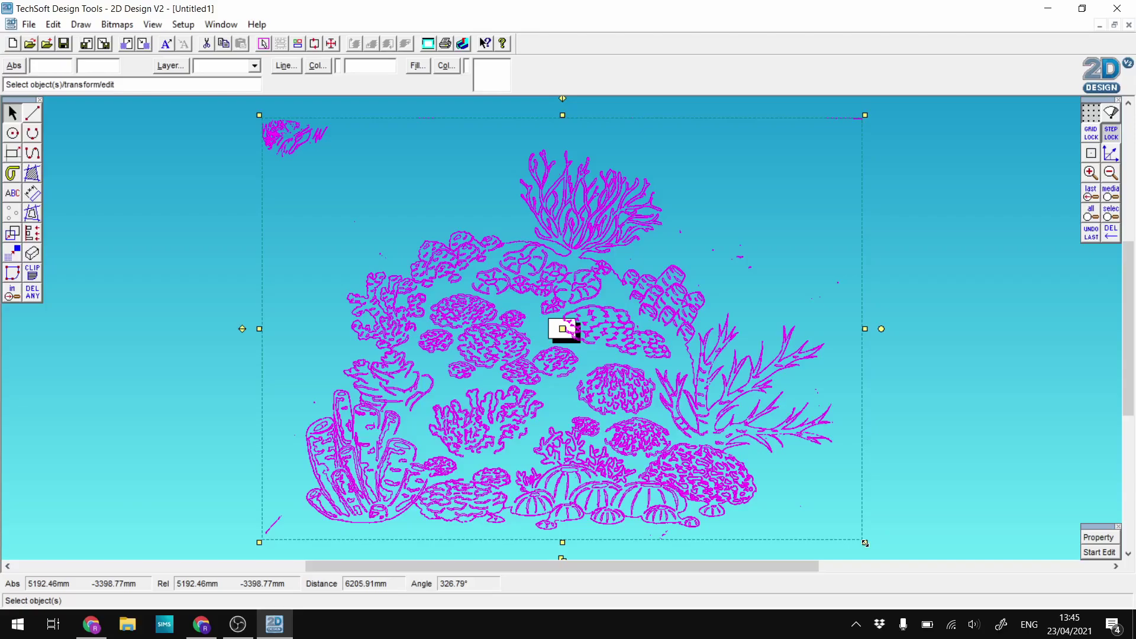
# Scale the coral group down by dragging its bottom-right handle toward the centre
pyautogui.moveTo(865, 544); pyautogui.dragTo(575, 338)
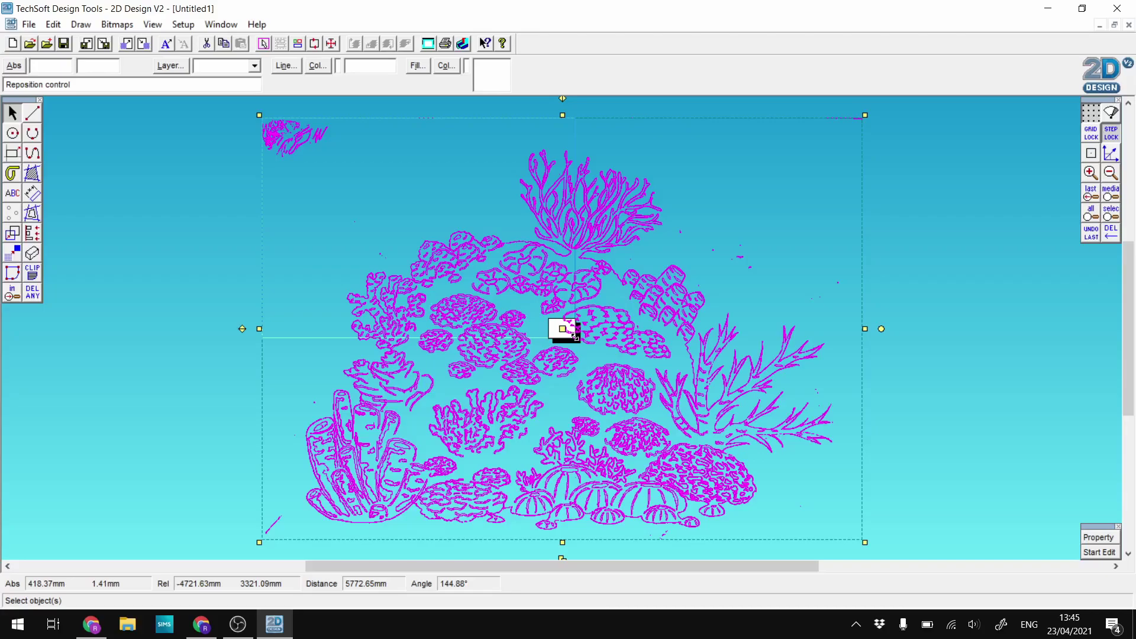
pyautogui.moveTo(576, 337); pyautogui.dragTo(576, 337)
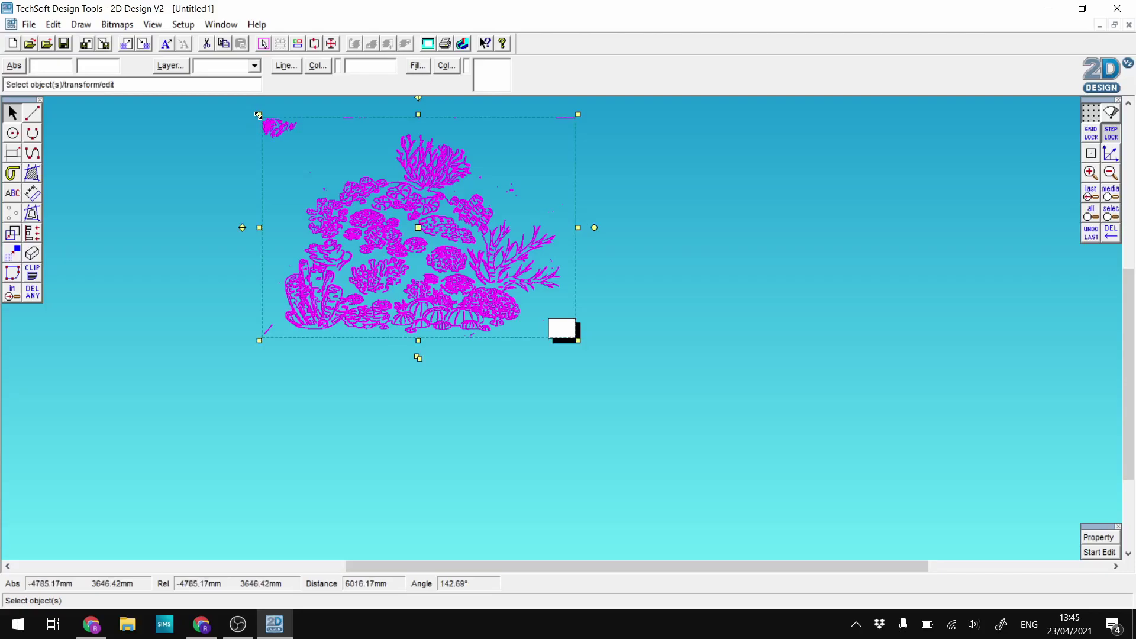
# Drag the top-left handle inward to shrink the coral group to fit the sheet
pyautogui.moveTo(258, 115); pyautogui.dragTo(548, 322)
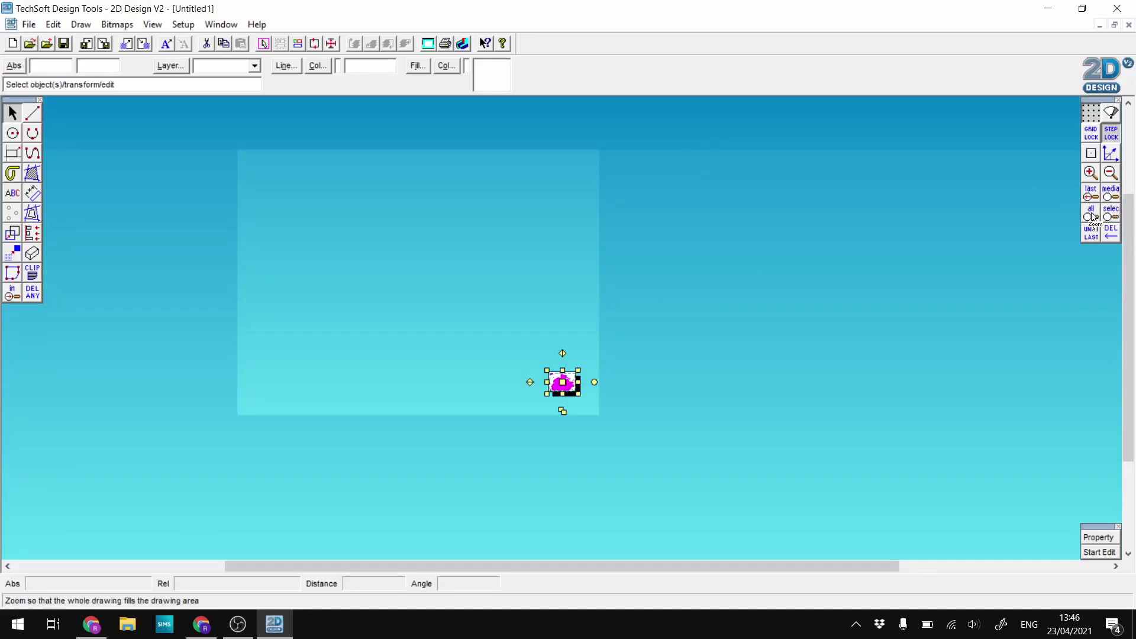
# Zoom to the full media sheet and select the coral drawing
pyautogui.click(1108, 196)
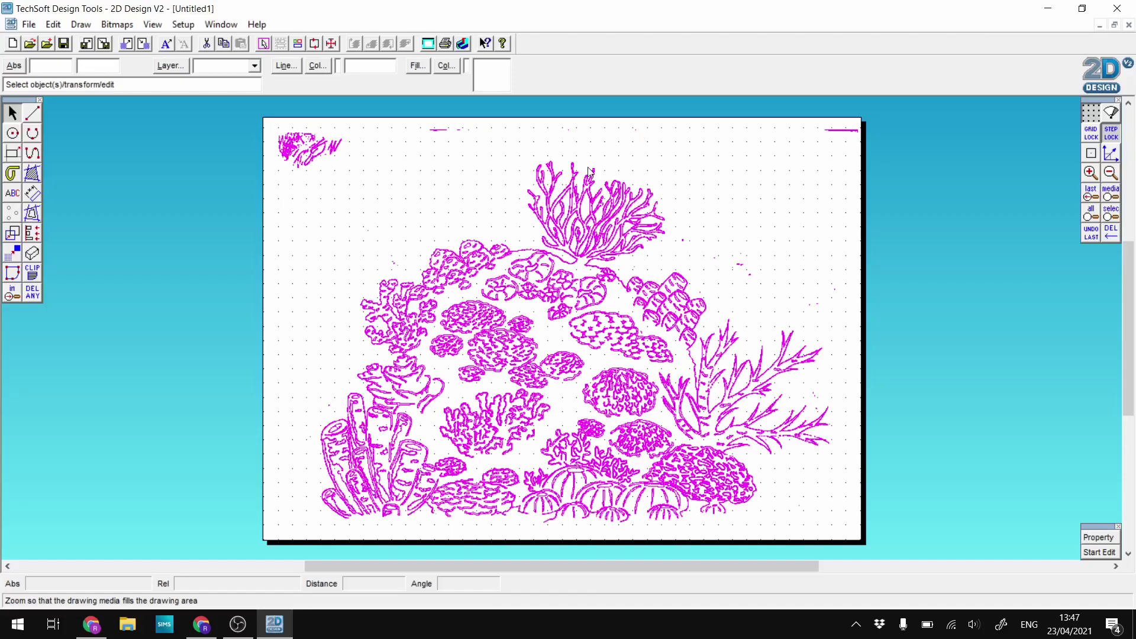
pyautogui.click(517, 171)
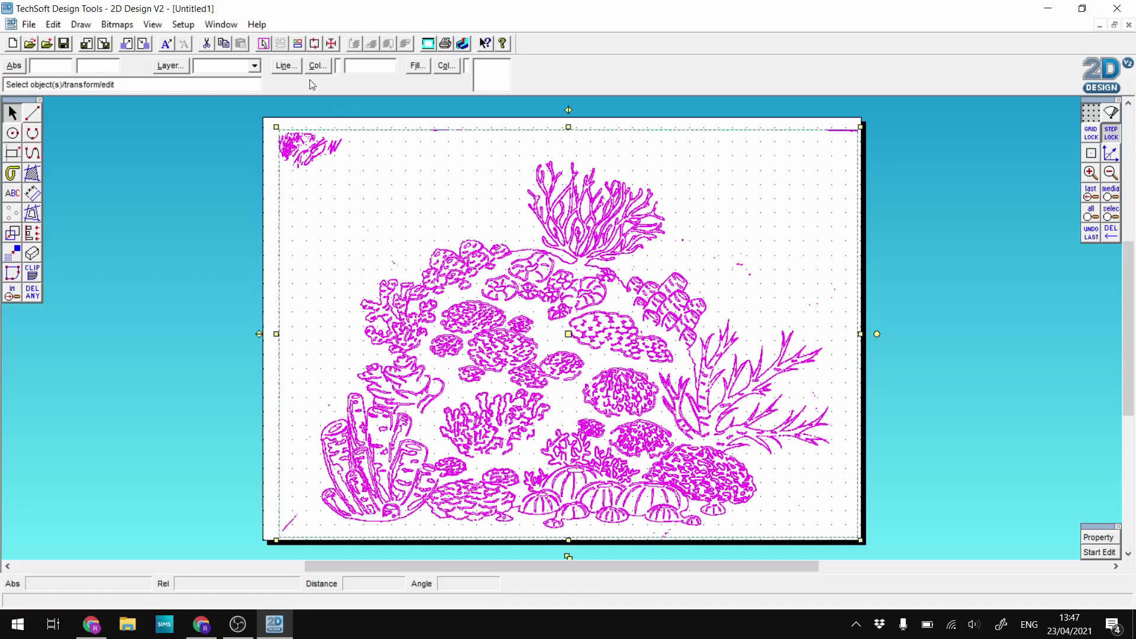
# Ungroup the selected coral drawing and deselect it
pyautogui.click(299, 43)
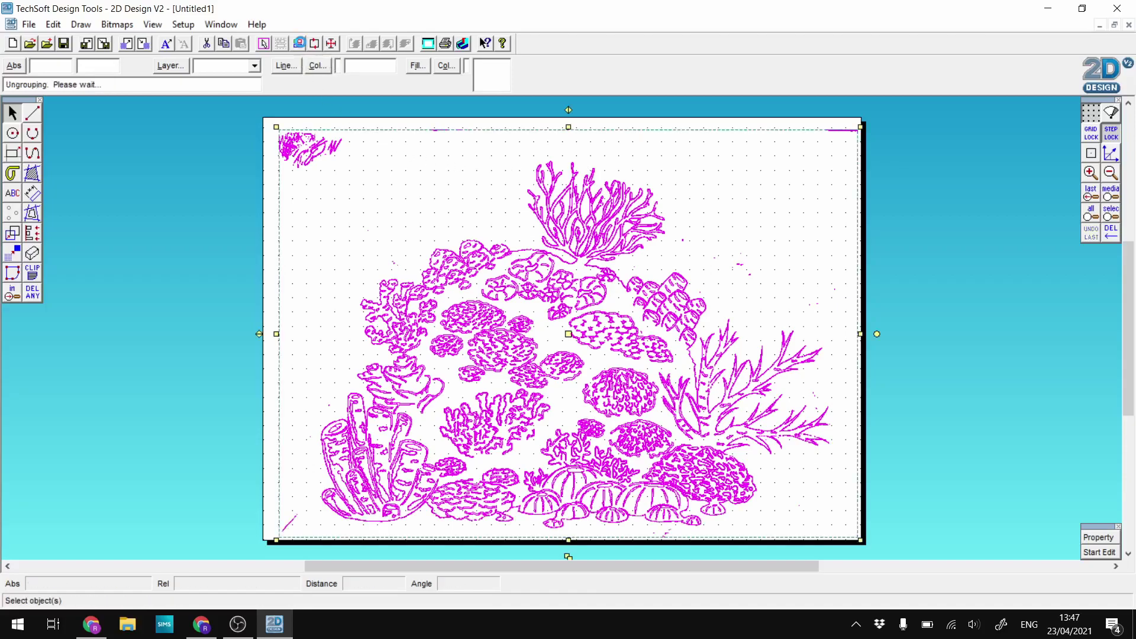
pyautogui.click(895, 219)
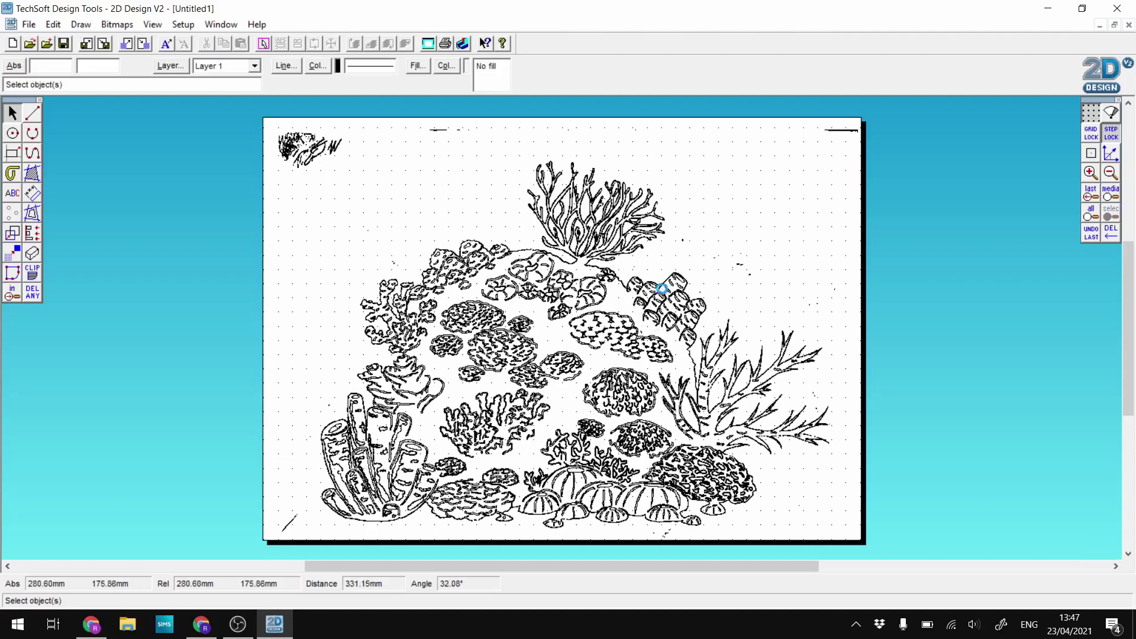
# Select one small coral outline, nudge it slightly right, then deselect it
pyautogui.click(652, 299)
pyautogui.moveTo(695, 315); pyautogui.dragTo(695, 309)
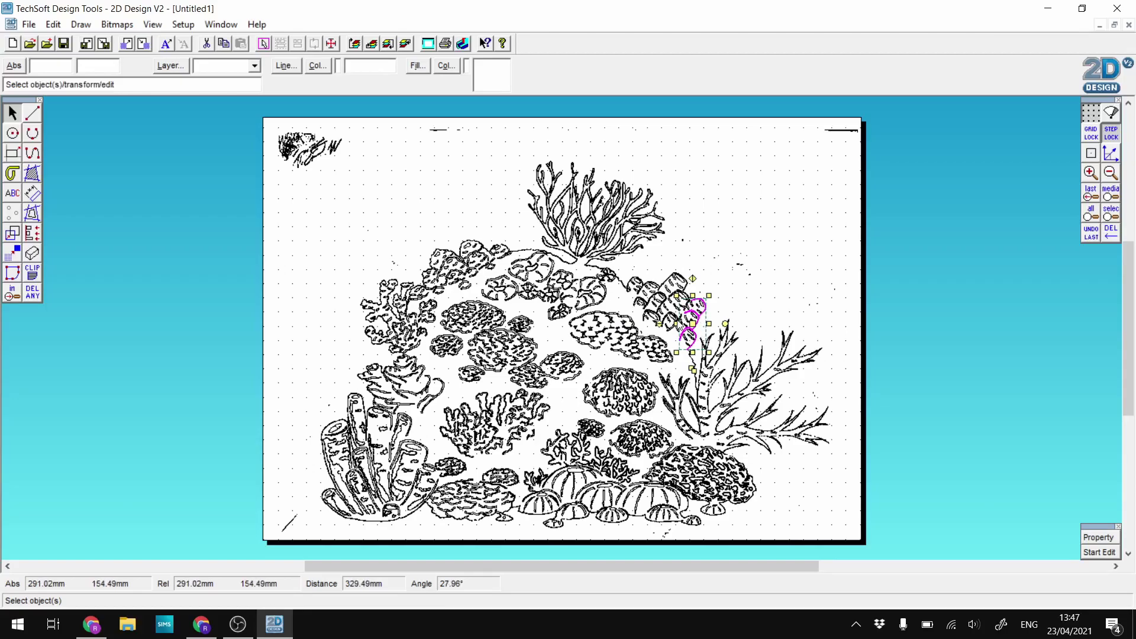
pyautogui.click(874, 324)
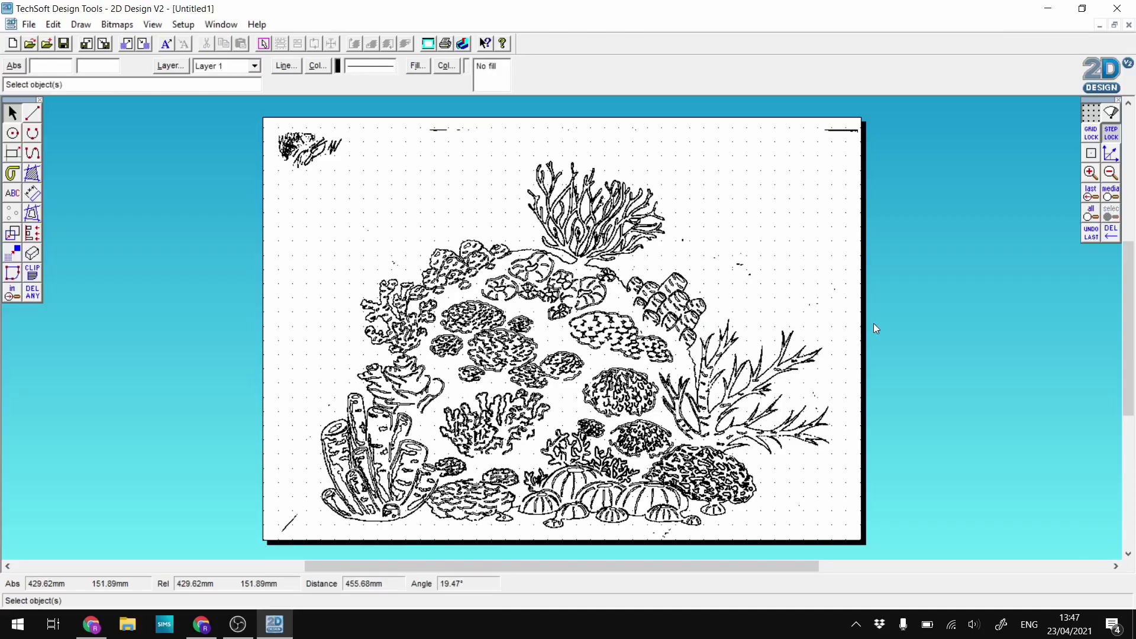